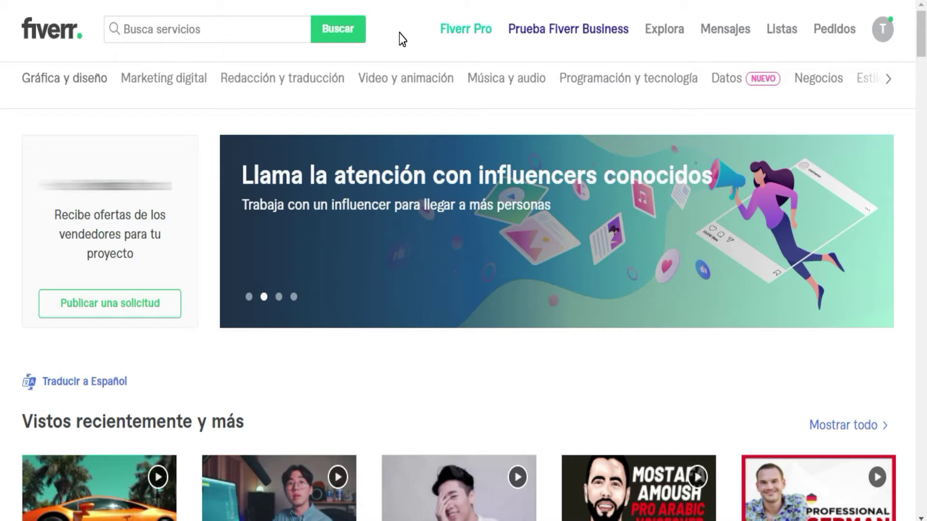
- Search the services for "voiceover french"
left_click(270, 35)
type("voideover french")
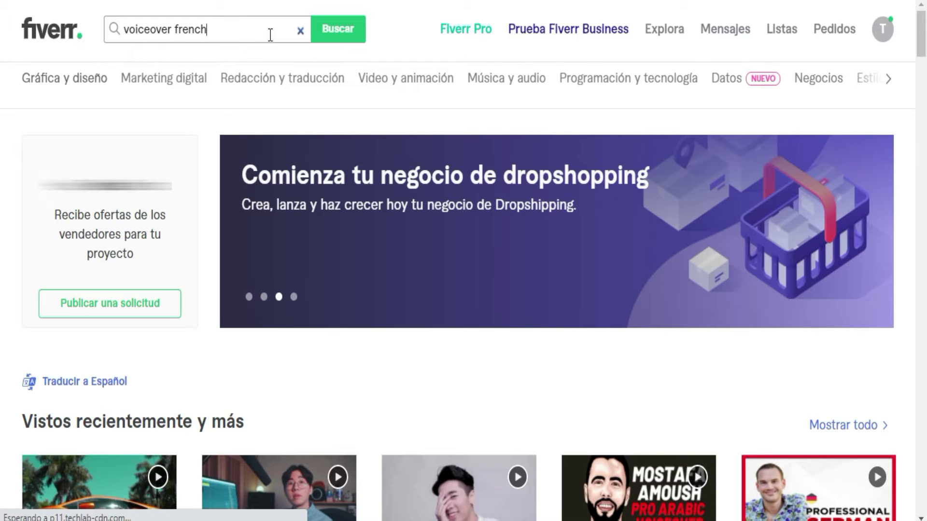
key("Return")
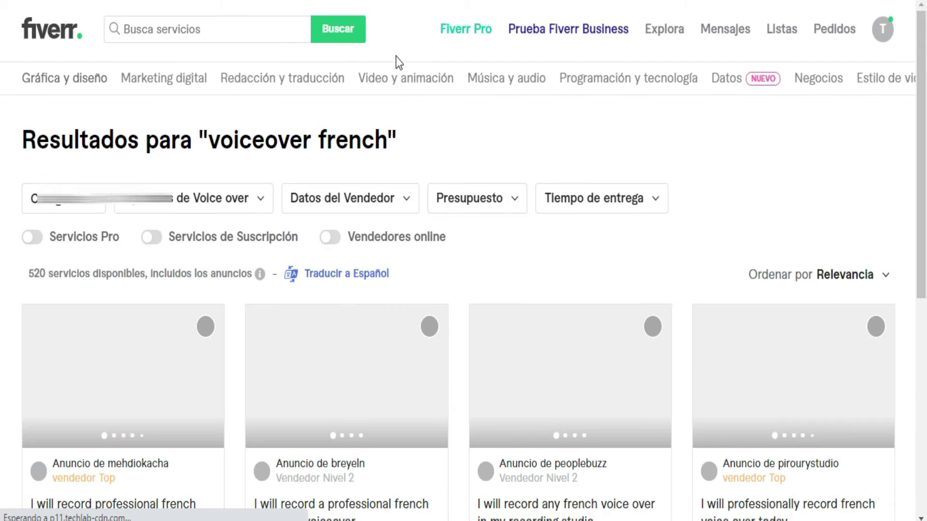
- Browse the French voiceover results and open the service "I will record any french voice over for you in my recording studio"
scroll(396, 56, "down", 3)
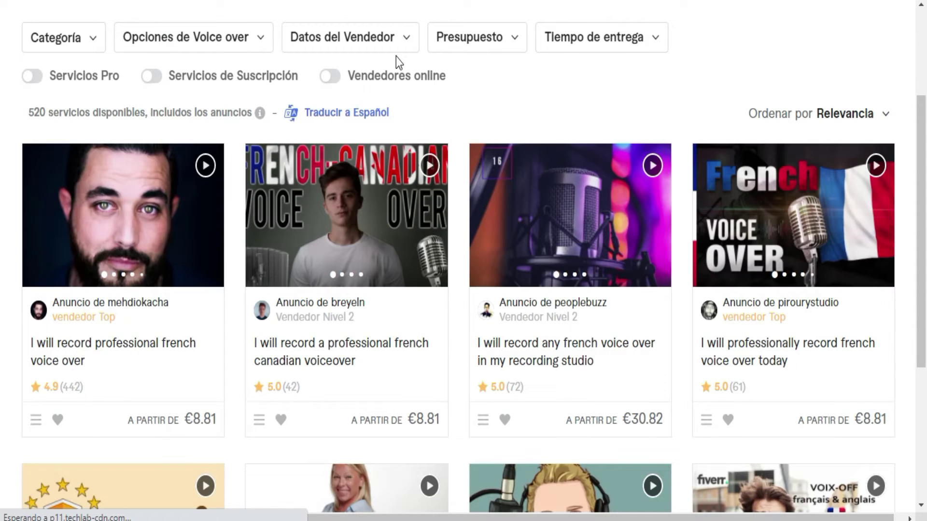
scroll(397, 63, "down", 2)
scroll(400, 115, "down", 2)
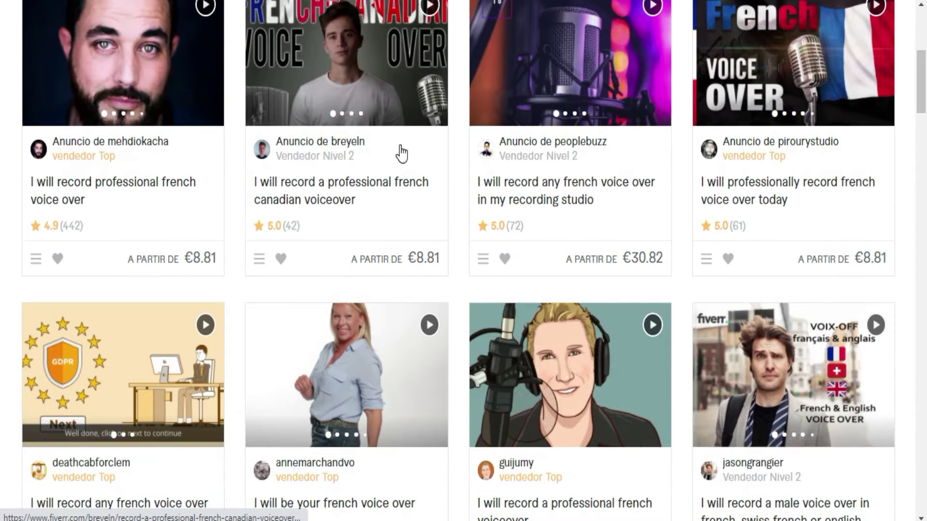
scroll(401, 153, "down", 3)
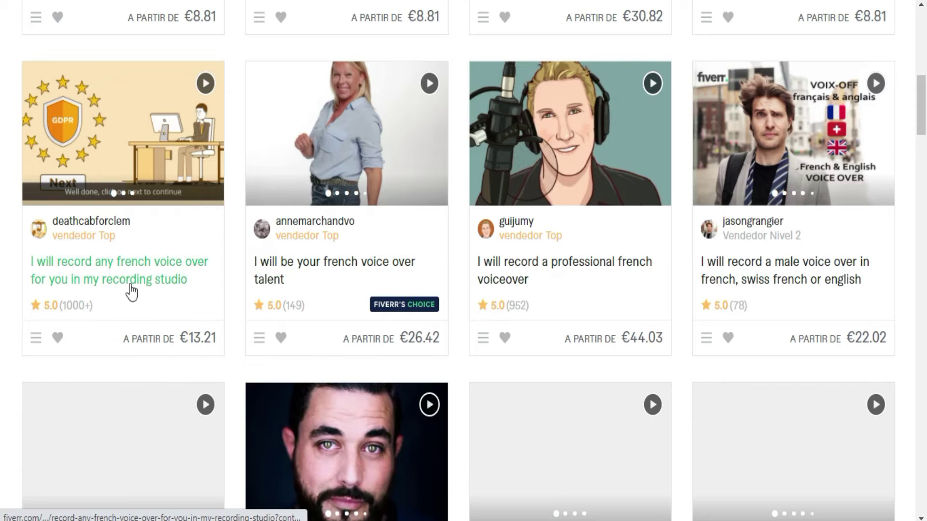
scroll(131, 292, "down", 3)
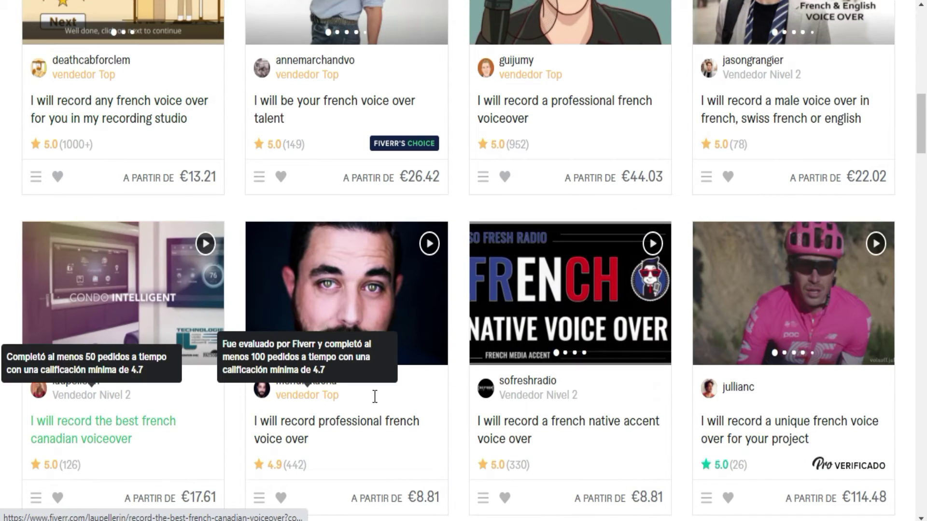
scroll(162, 420, "up", 3)
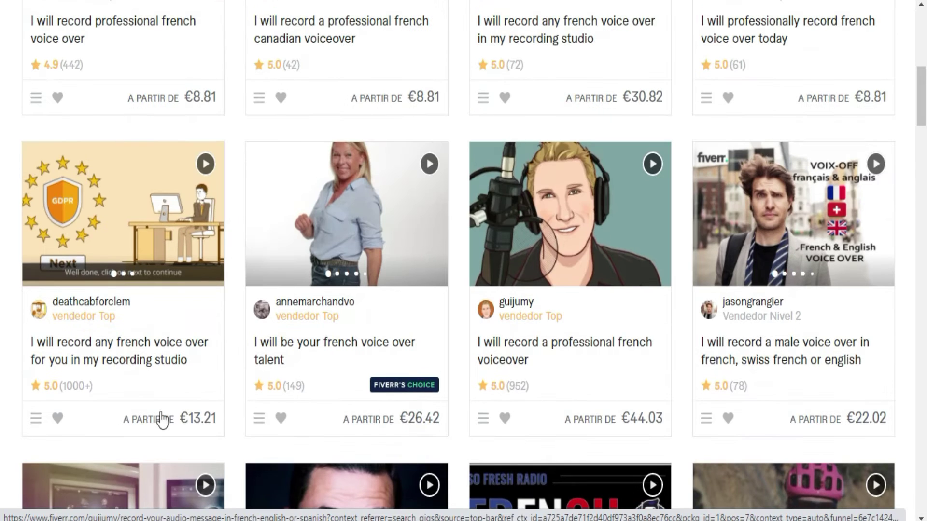
left_click(144, 357)
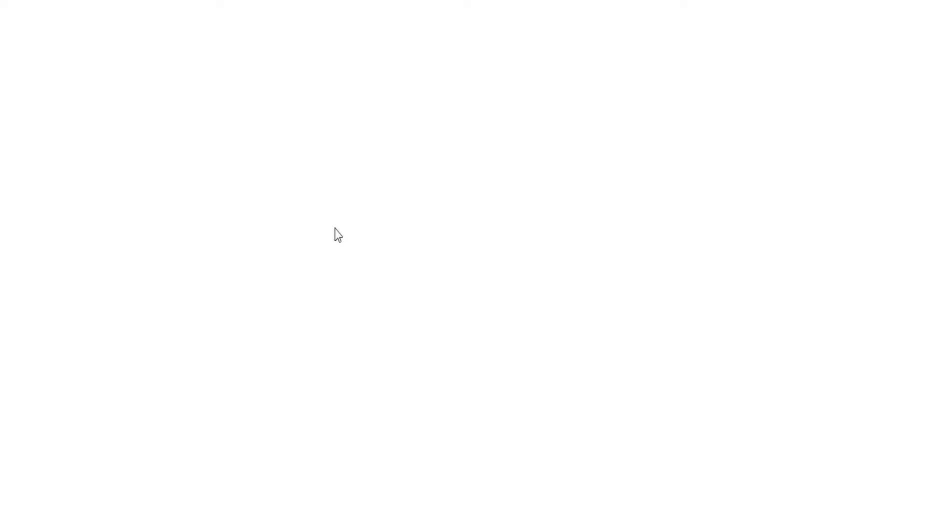
- Examine the service's presentation, description, voice characteristics and the optional extras offered in the order details
scroll(526, 215, "down", 2)
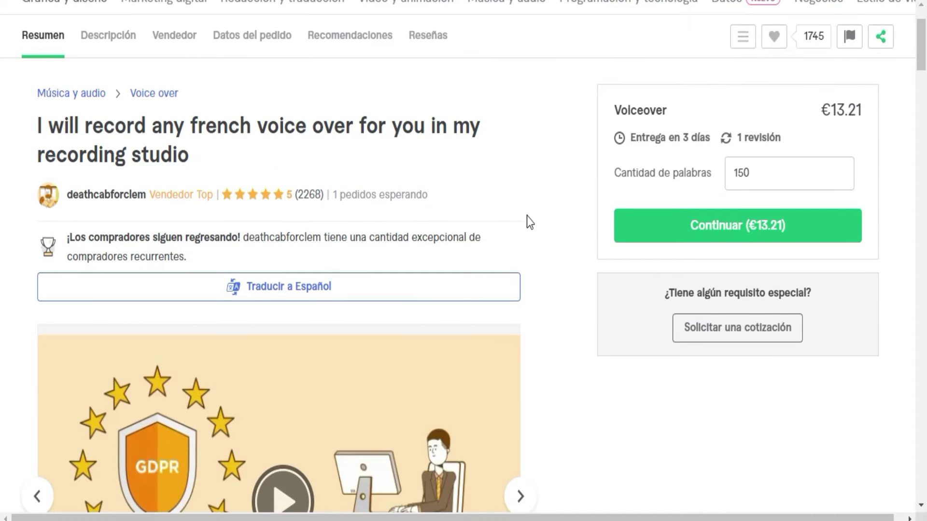
scroll(526, 216, "down", 2)
scroll(526, 215, "down", 10)
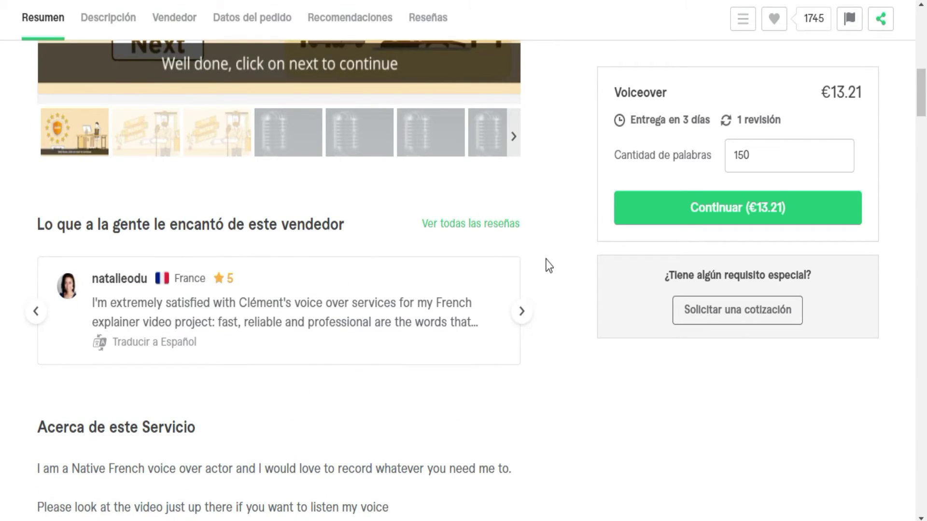
scroll(549, 265, "down", 2)
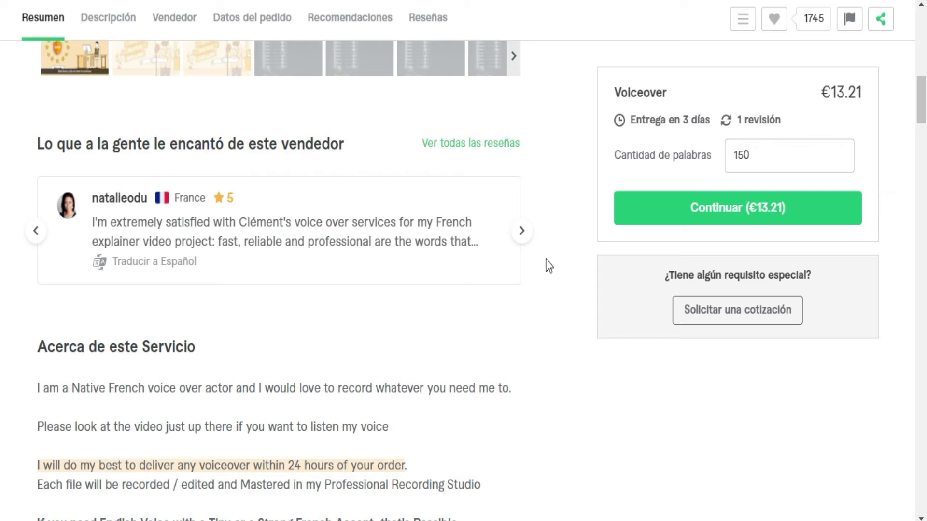
scroll(548, 265, "down", 9)
scroll(548, 266, "down", 6)
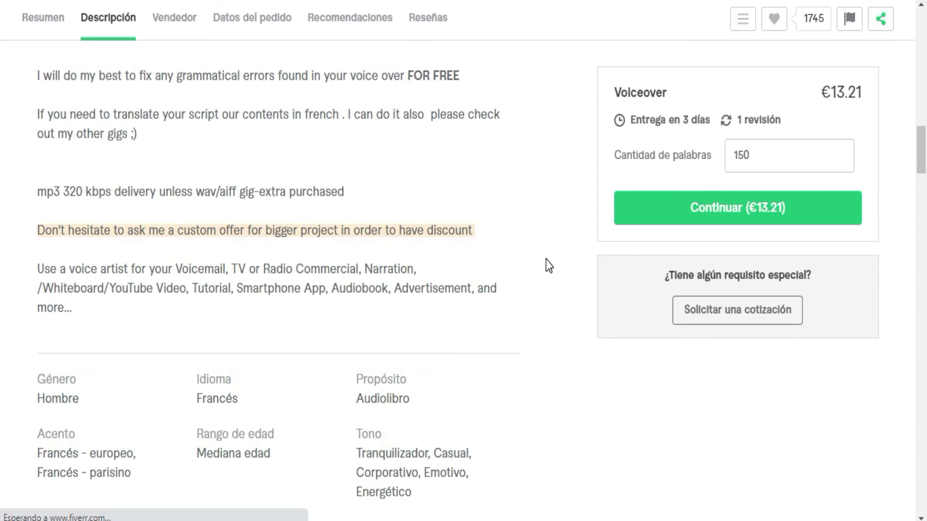
scroll(549, 266, "down", 10)
scroll(549, 265, "down", 12)
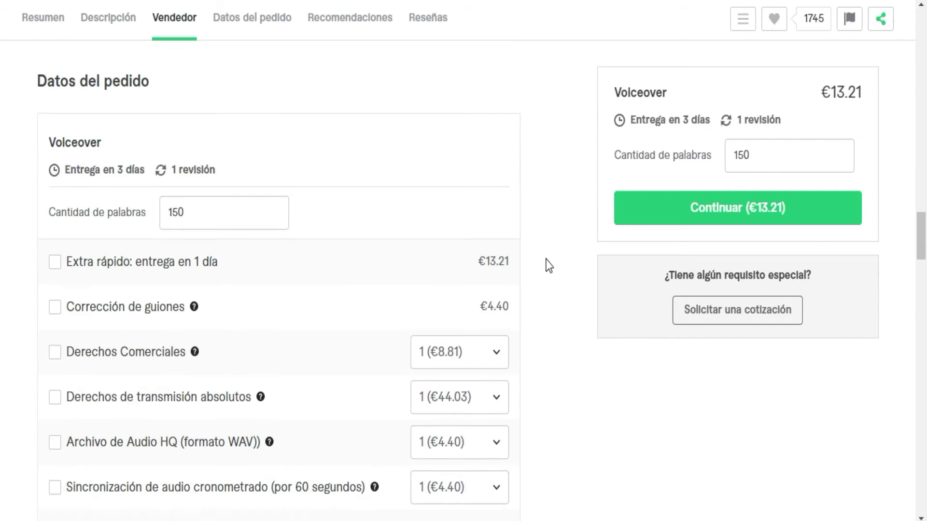
scroll(548, 265, "down", 7)
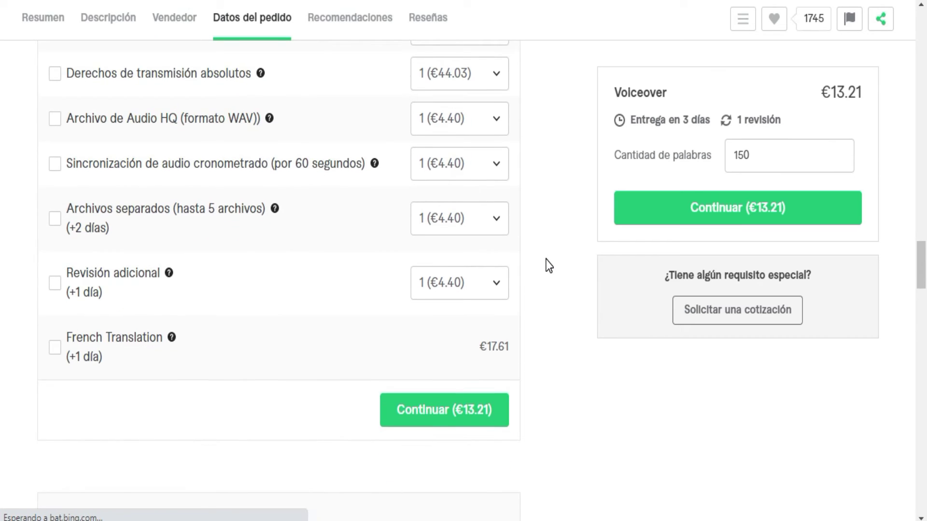
- Return to the featured review of the seller and show the full list of reviews with the rating breakdown
scroll(548, 266, "up", 12)
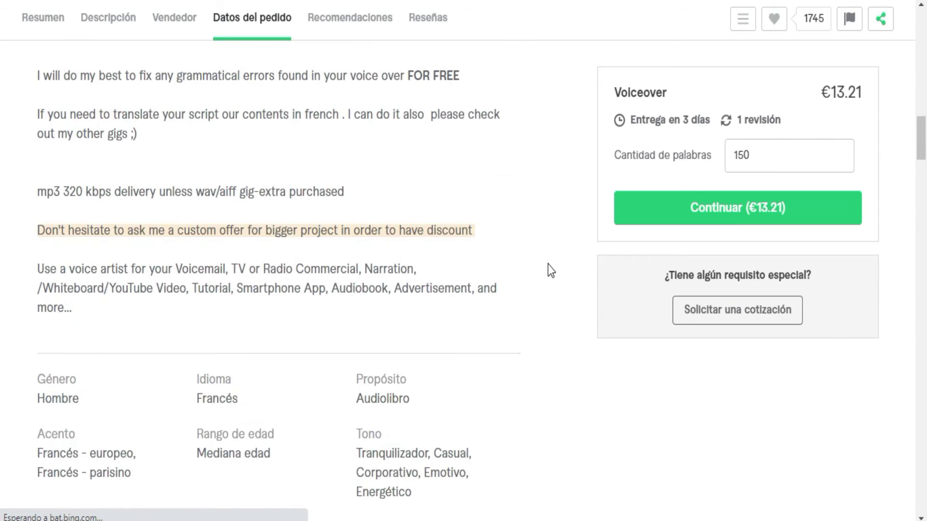
scroll(549, 266, "up", 15)
scroll(513, 374, "down", 2)
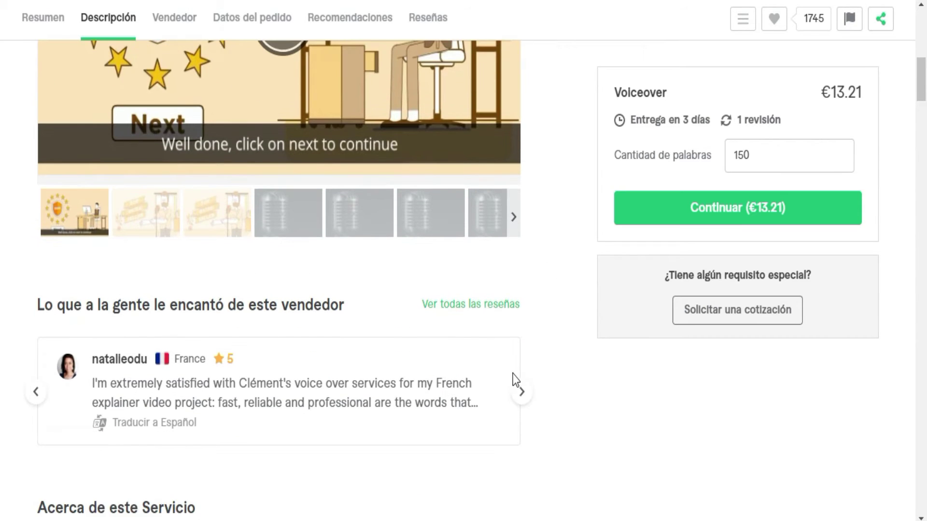
left_click(513, 379)
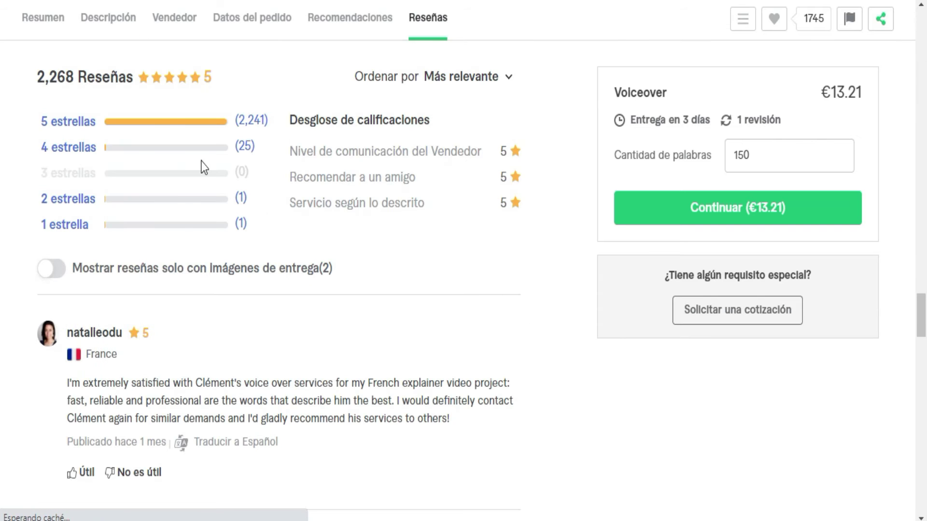
- Open a quote request and begin its description with "Hi, im looking for someone for a voiceover in french to record it in top of"
left_click(699, 312)
left_click(465, 264)
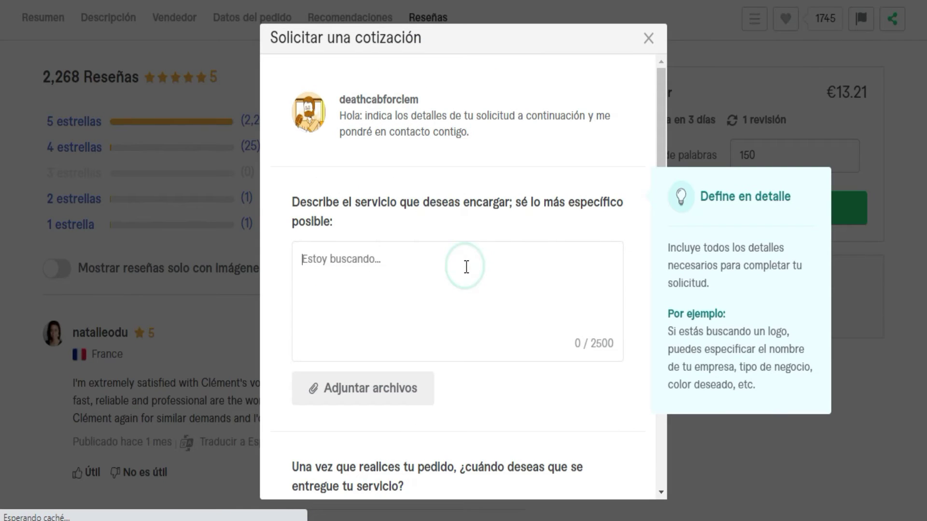
type("Hi, im loo")
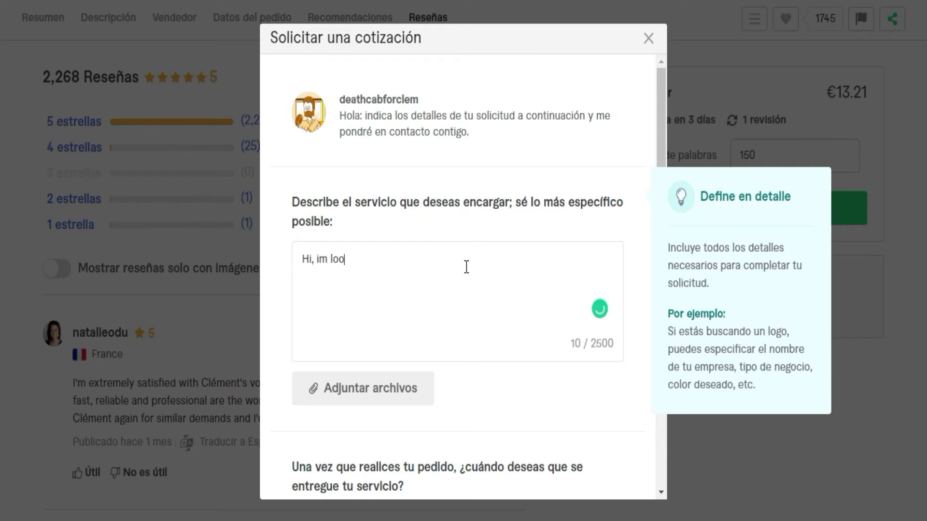
type("king for someoone to")
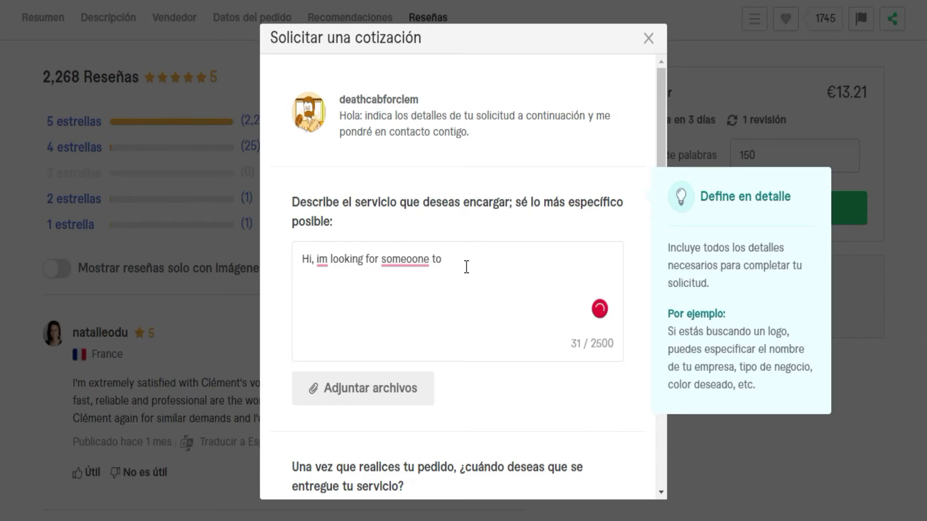
key("BackSpace")
key("BackSpace")
key("BackSpace")
key("BackSpace")
key("BackSpace")
key("BackSpace")
key("BackSpace")
type("ne for a voiceov")
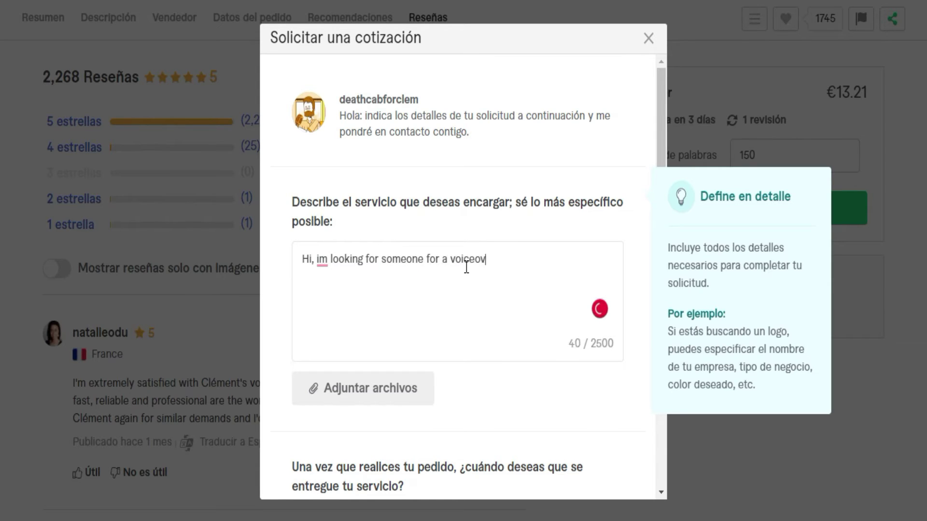
type("er in french to ")
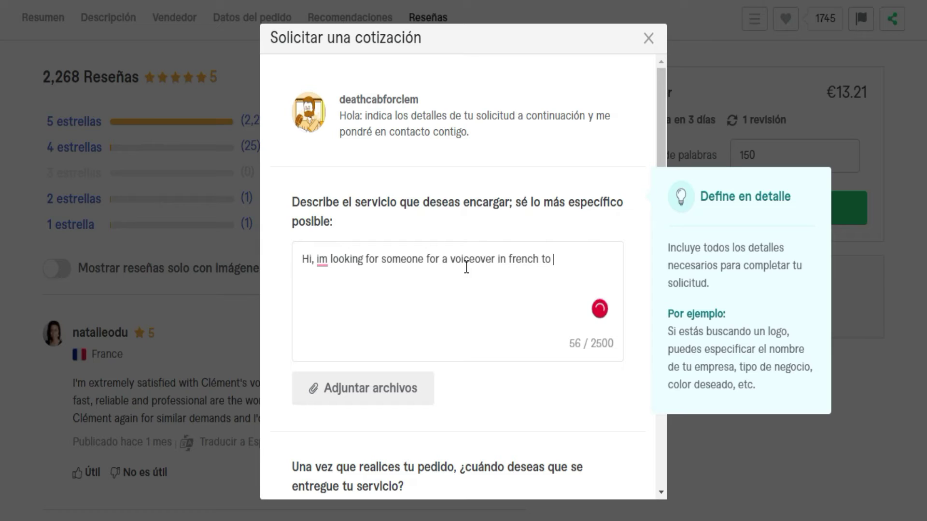
type("record it in top of ")
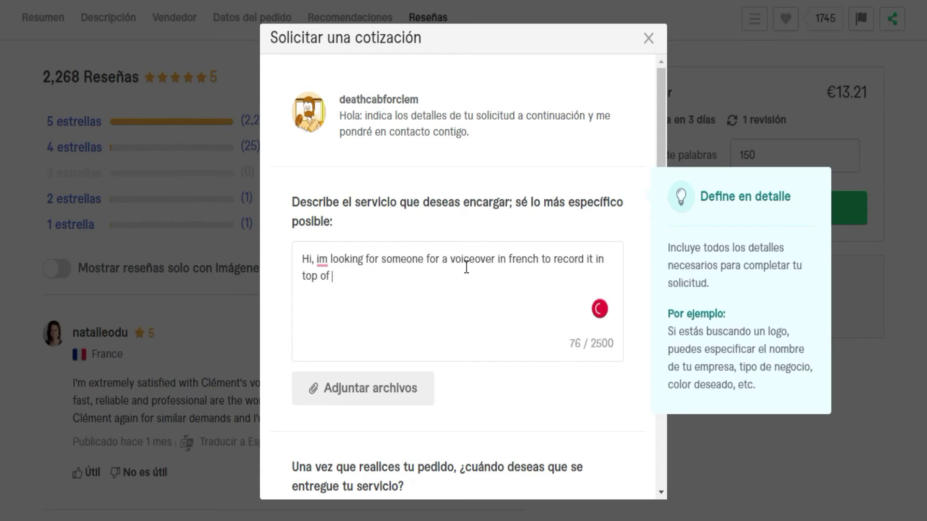
- Complete the description with "a video I have already made, the length is about 5 minutes and the words 1.000 approx. How much would you charge? Thanks"
type("a video I have alrea")
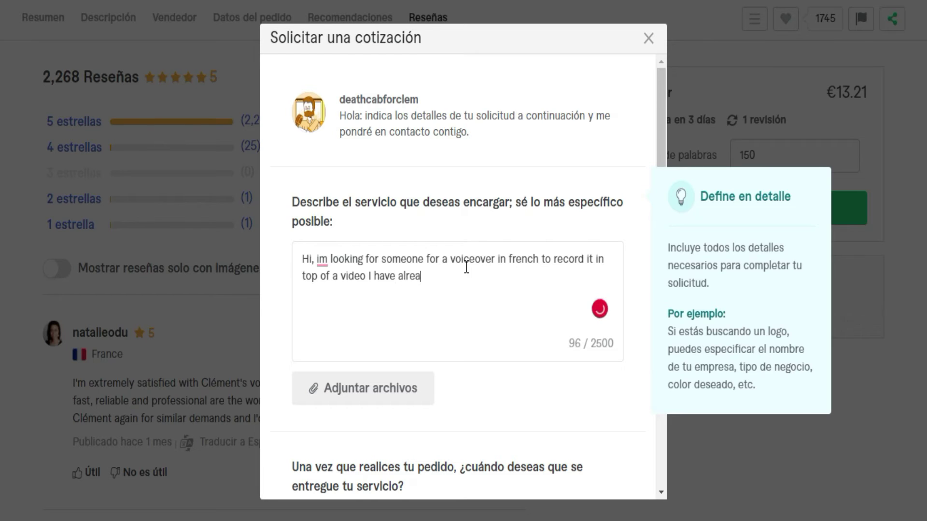
type("dy made, the length is about 5 minutes and the words 1.000 approx. ")
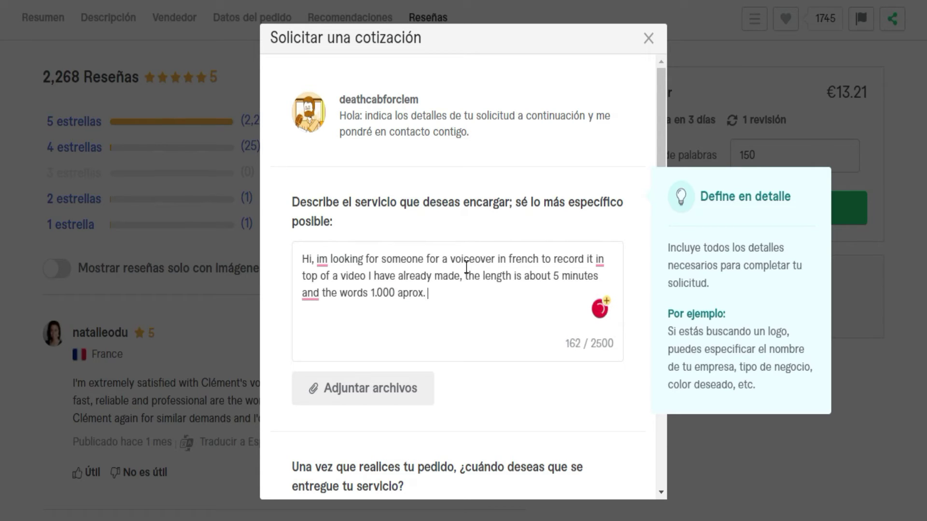
type("How much would you charge? h")
key("BackSpace")
type("Thanks")
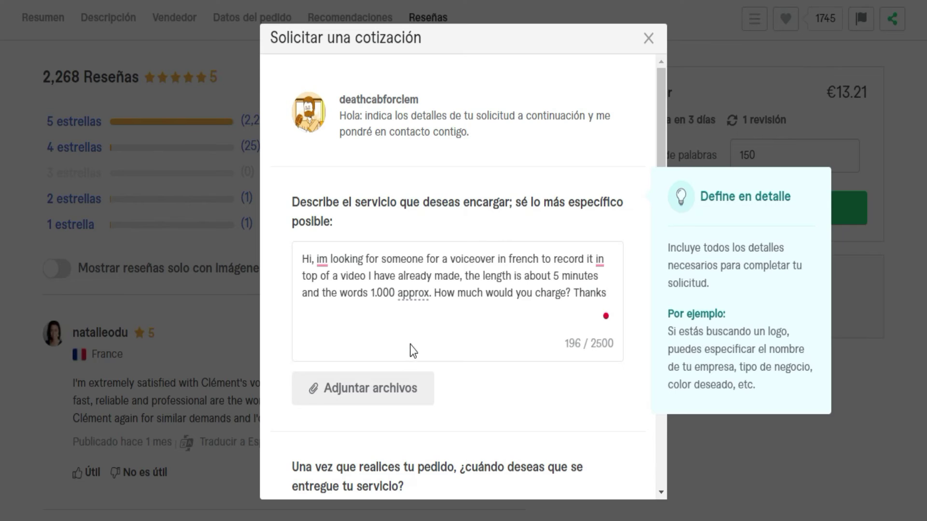
- Choose a 3-day delivery and a budget of 50 for the quote request, and close it without sending
scroll(410, 344, "down", 5)
left_click(425, 248)
left_click(359, 377)
type("50")
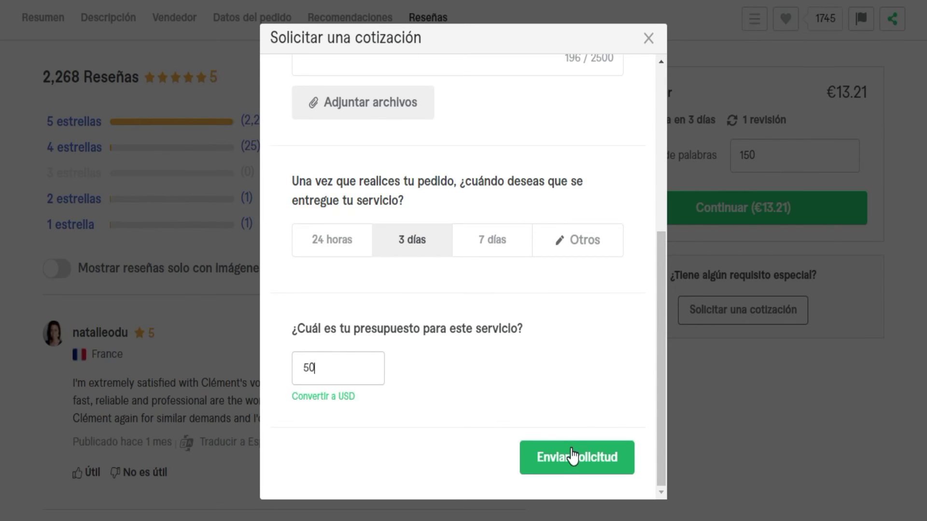
left_click(649, 39)
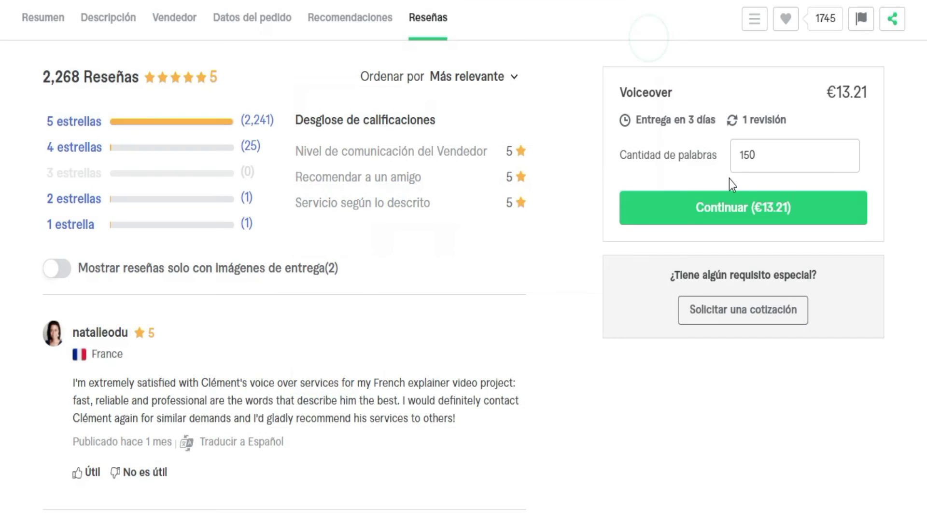
- Continue with the 150-word voiceover order and proceed from package customization to payment
left_click(712, 218)
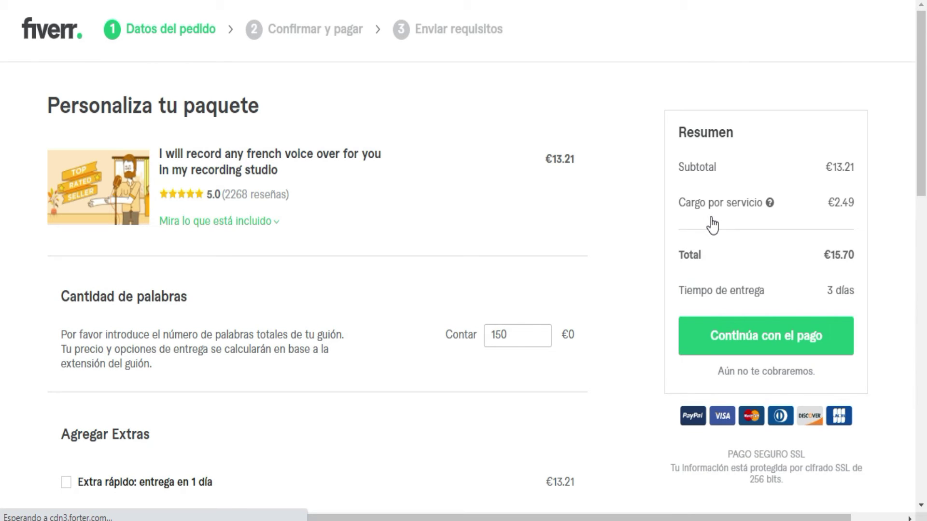
left_click(765, 340)
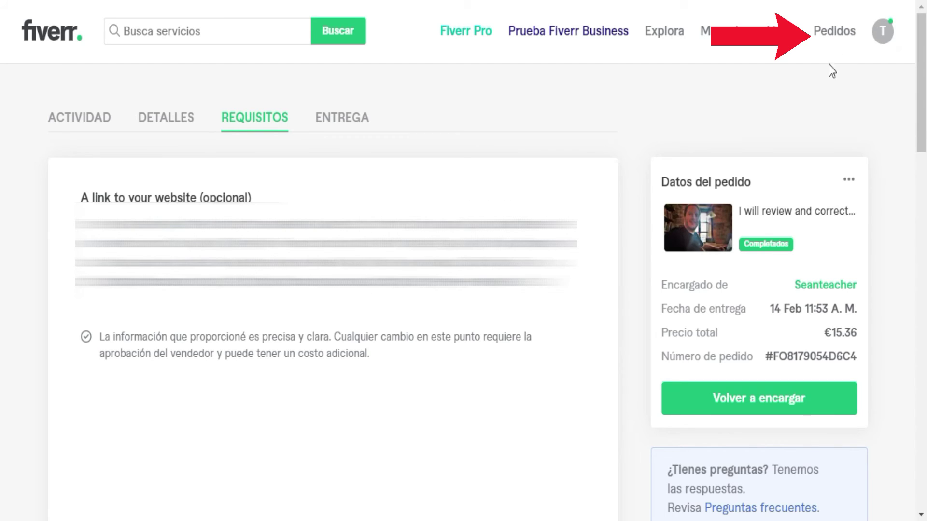
- Check the list of placed orders and show the activity history of the completed review-and-correction order
left_click(843, 35)
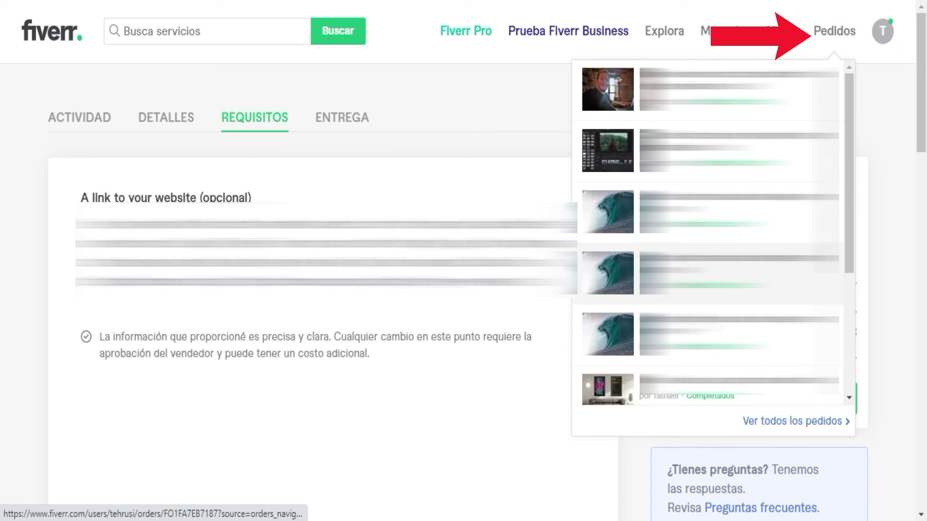
left_click(426, 81)
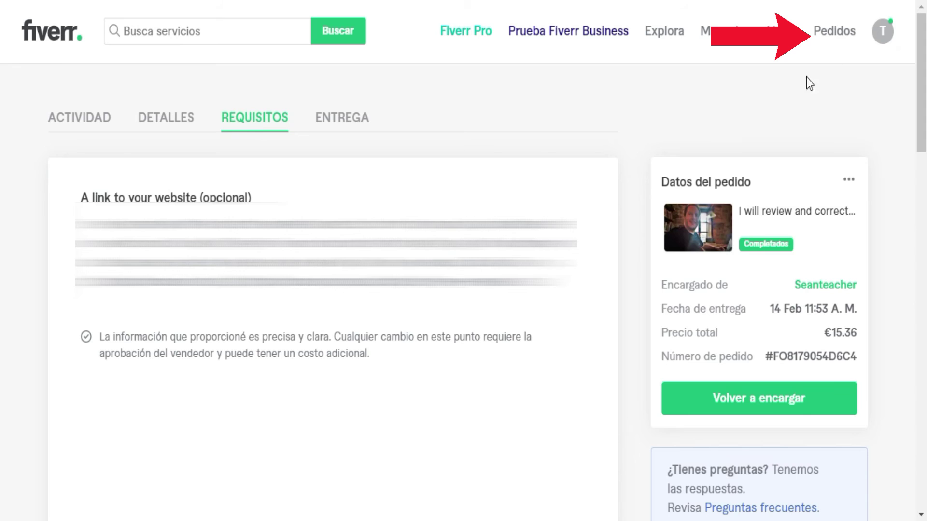
left_click(840, 35)
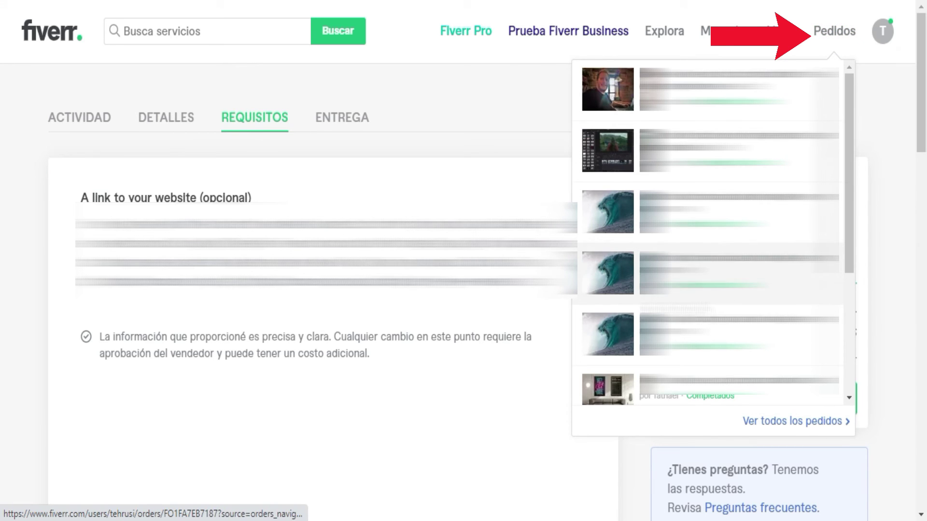
left_click(428, 87)
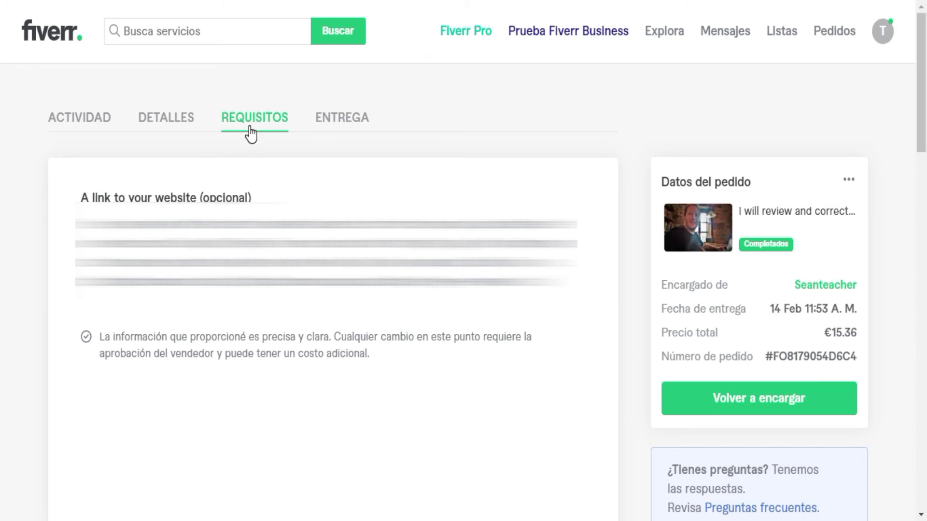
left_click(79, 117)
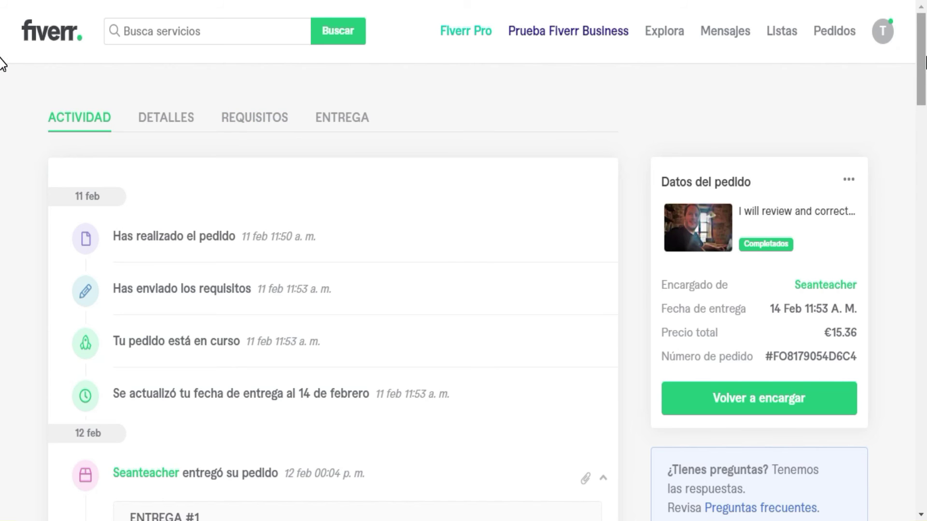
- Review the order's activity timeline, from placing the order to the seller's first delivery message and its attached files
scroll(2, 93, "down", 6)
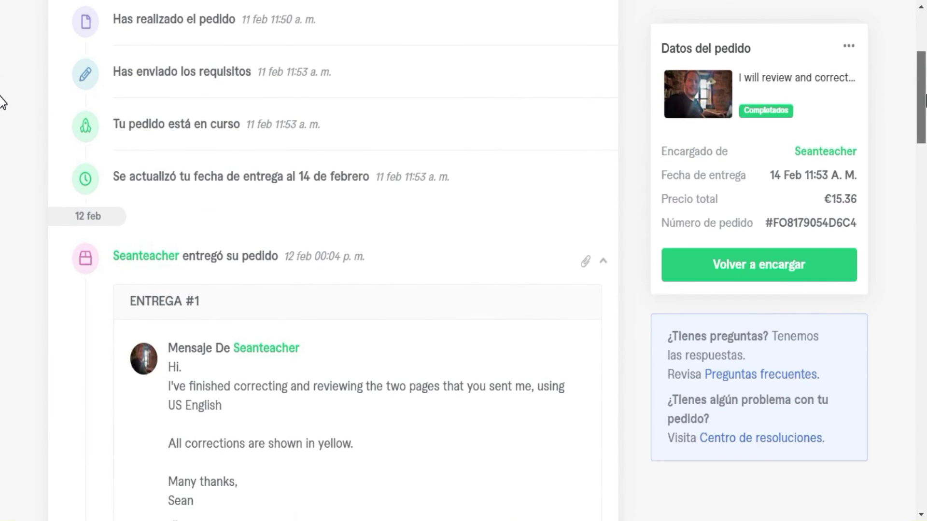
scroll(2, 116, "down", 2)
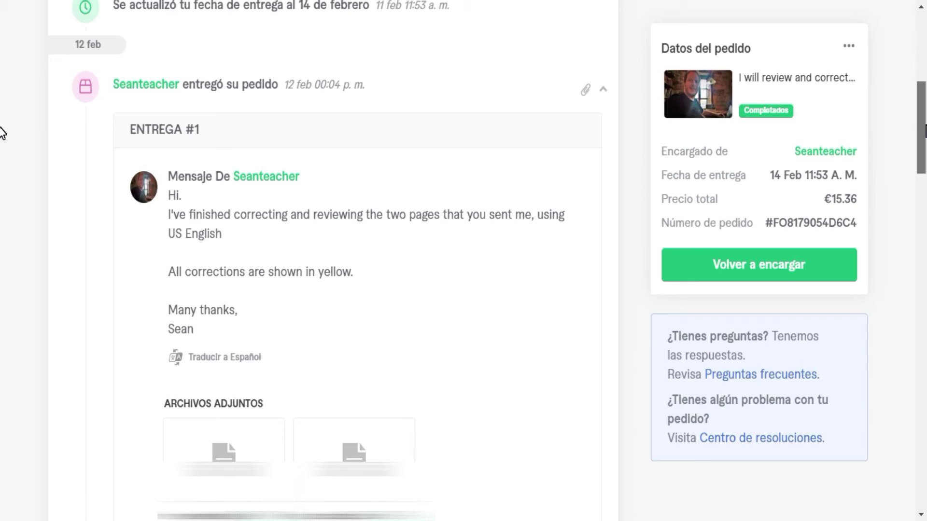
scroll(2, 133, "down", 1)
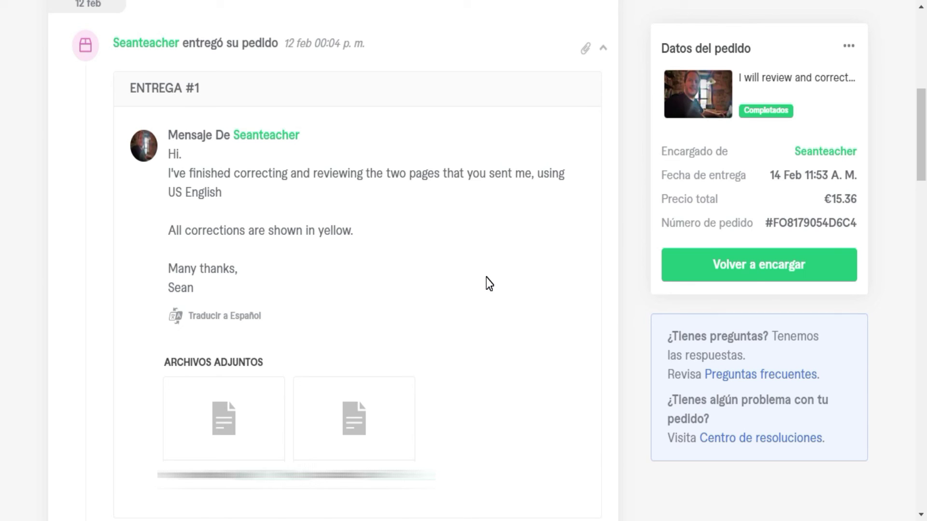
scroll(486, 277, "up", 8)
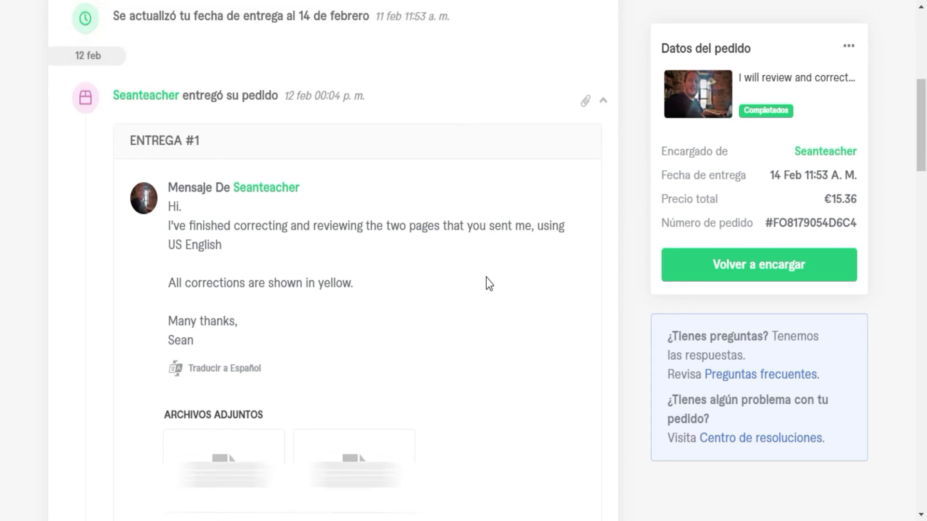
scroll(485, 277, "down", 8)
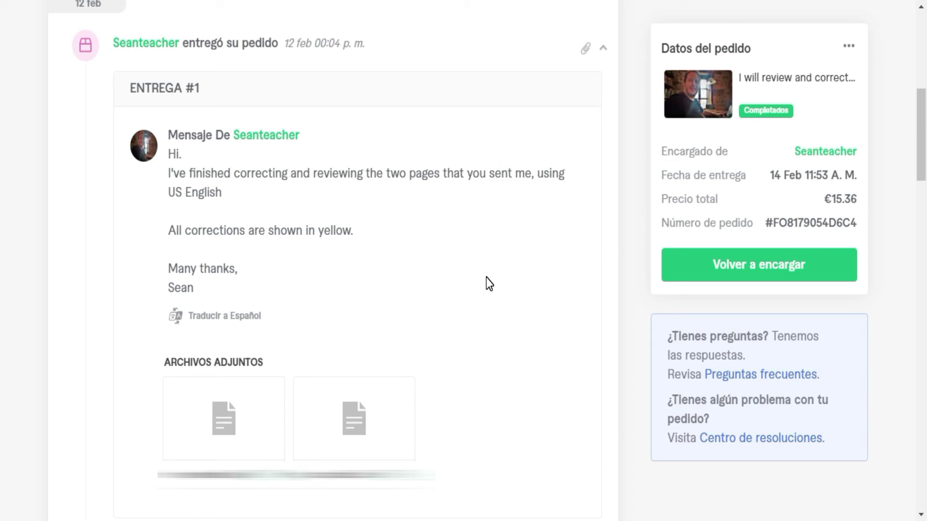
scroll(486, 278, "up", 8)
scroll(486, 278, "down", 2)
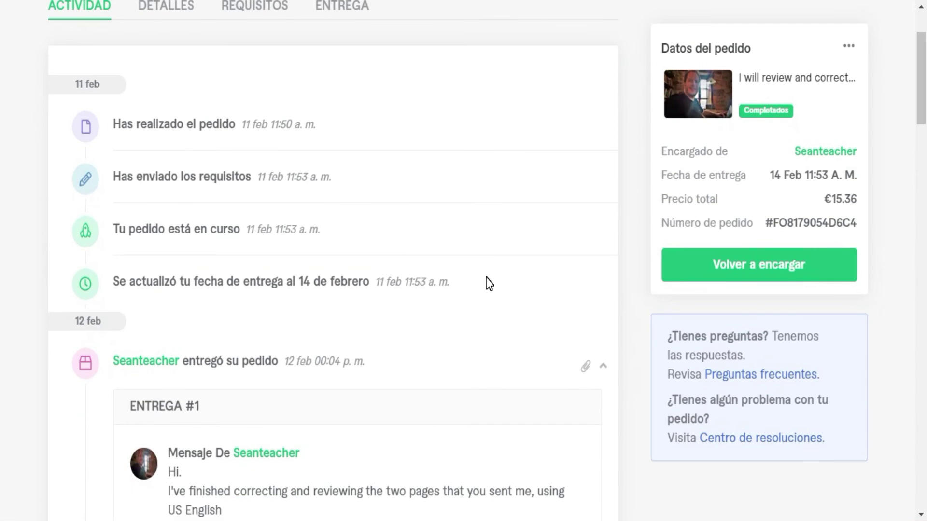